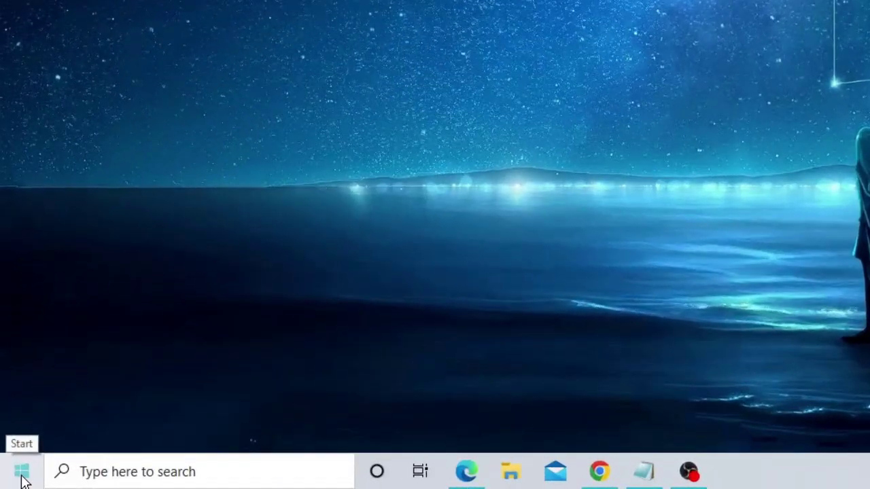
Open the display adapter properties for Display 1 from the advanced display settings in Windows Settings.
right_click(21, 477)
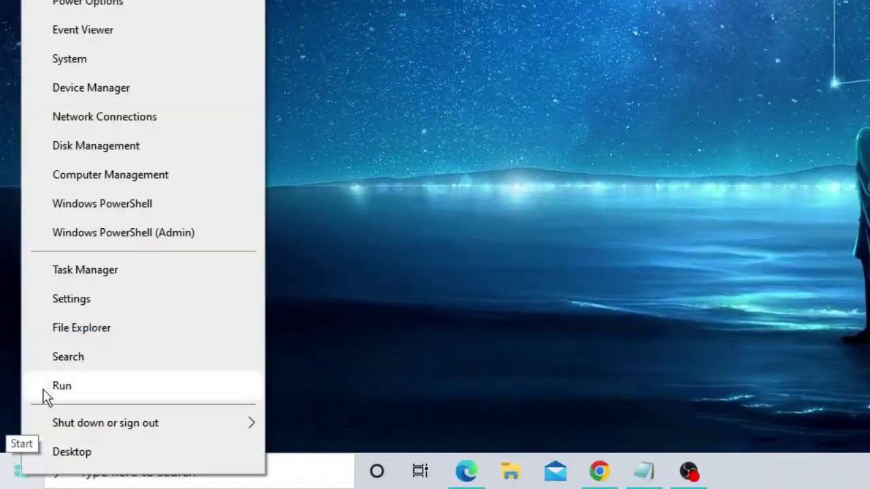
click(100, 305)
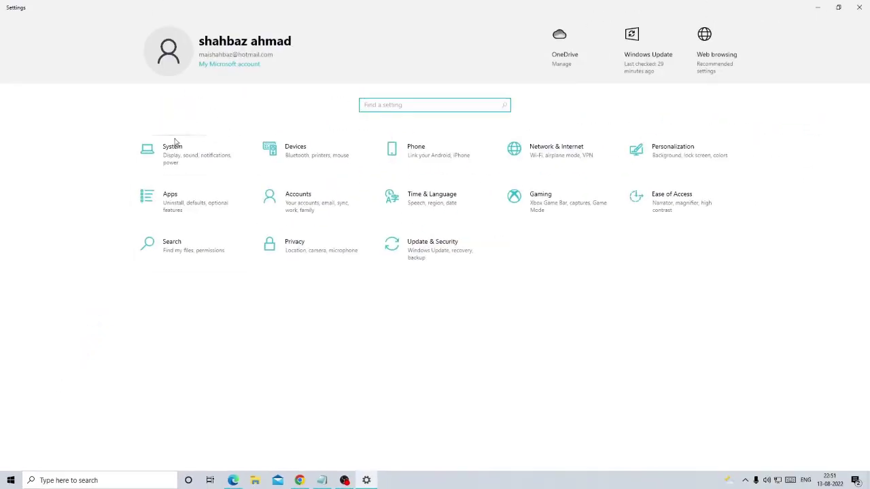
click(187, 159)
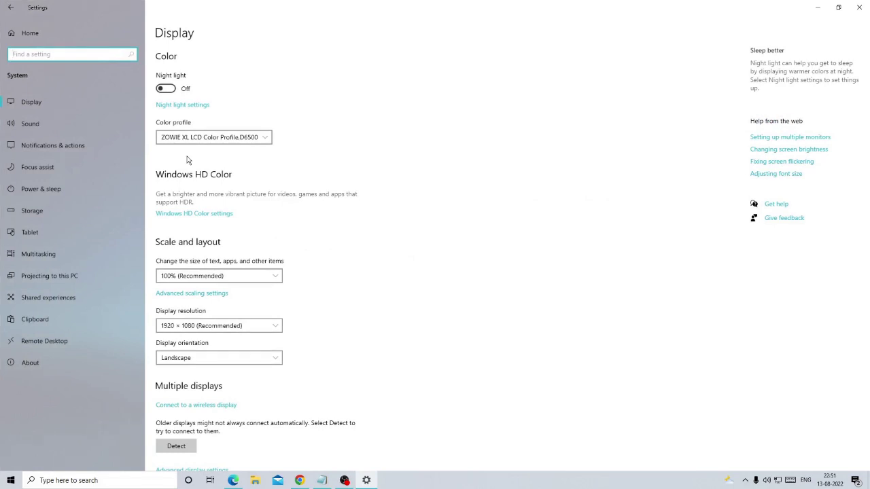
scroll(274, 307, down, 2)
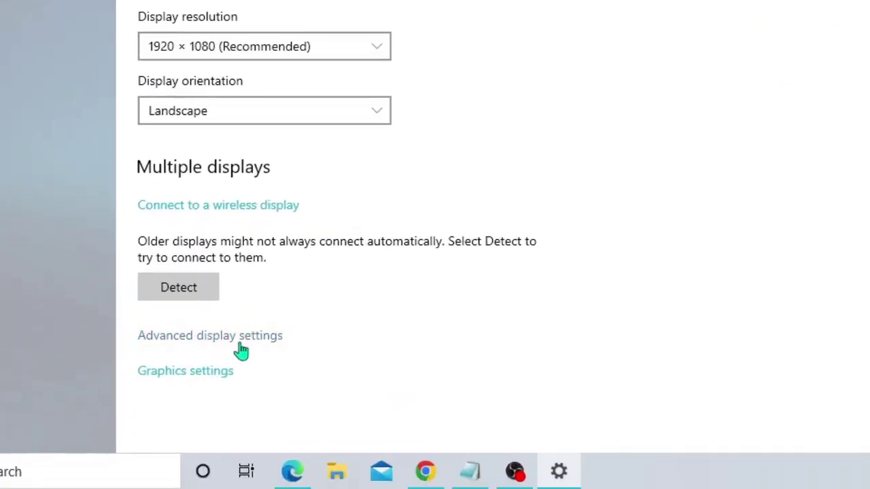
click(233, 339)
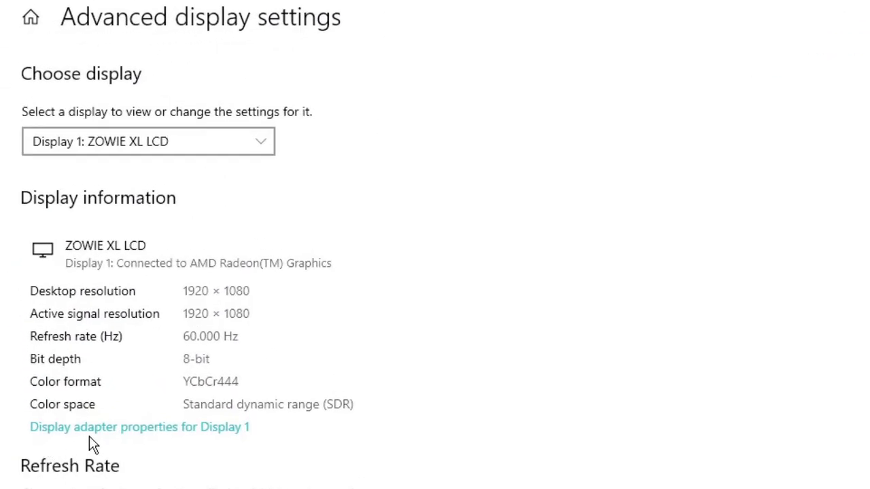
click(228, 442)
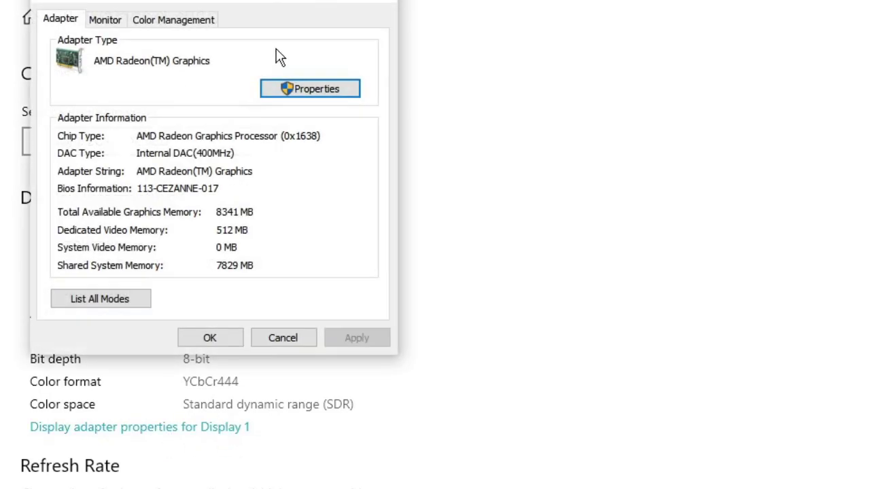
Check the dedicated video memory in the adapter information, and close the properties dialog and Settings.
drag(292, 5, 523, 144)
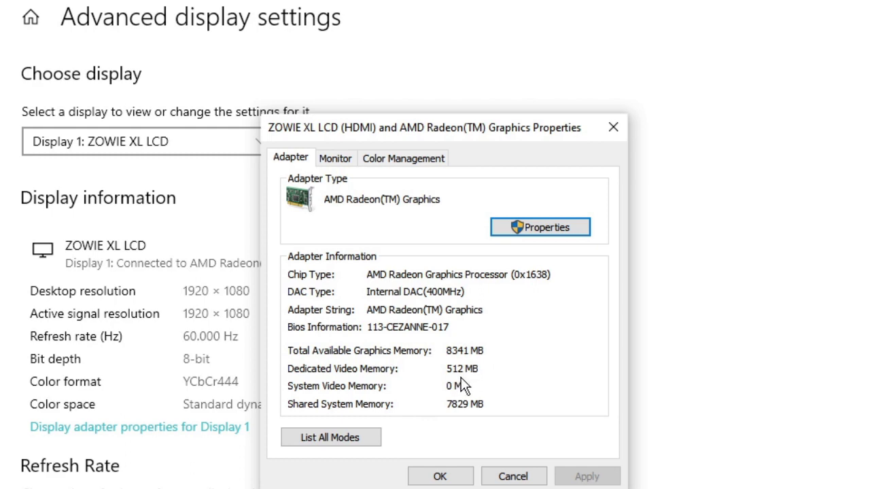
click(443, 477)
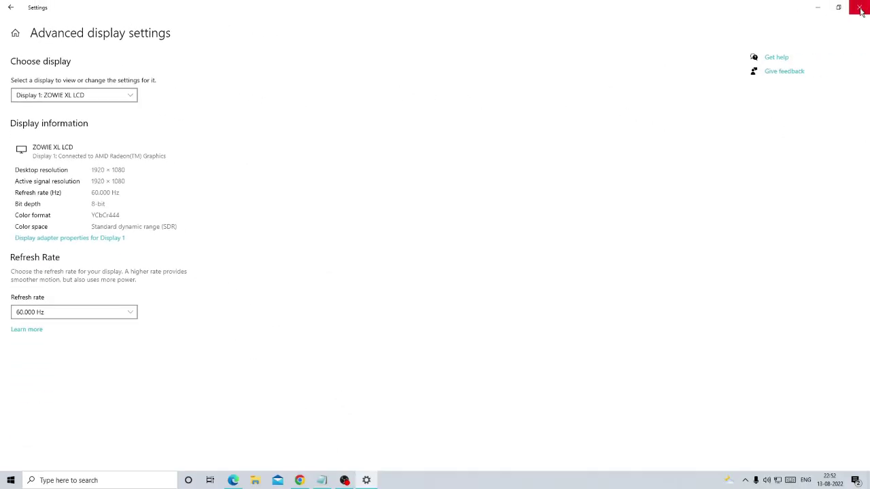
click(860, 11)
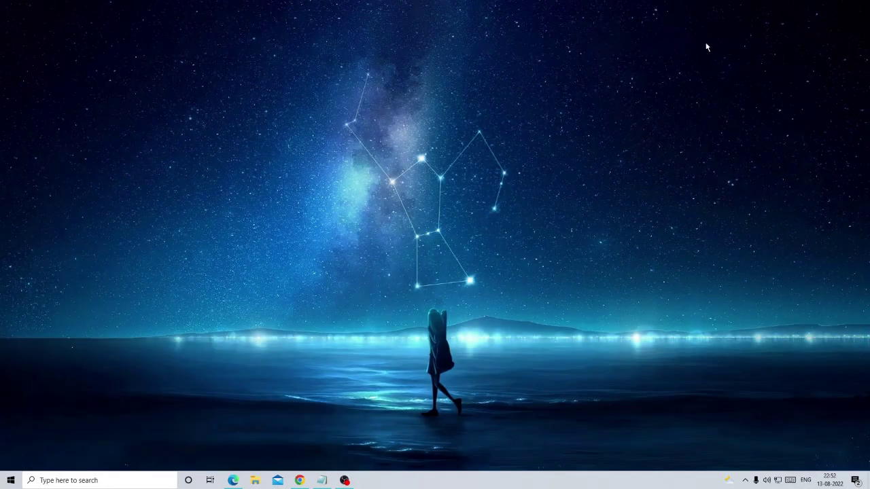
Find "regedit" with Windows search and open the Registry Editor.
click(108, 484)
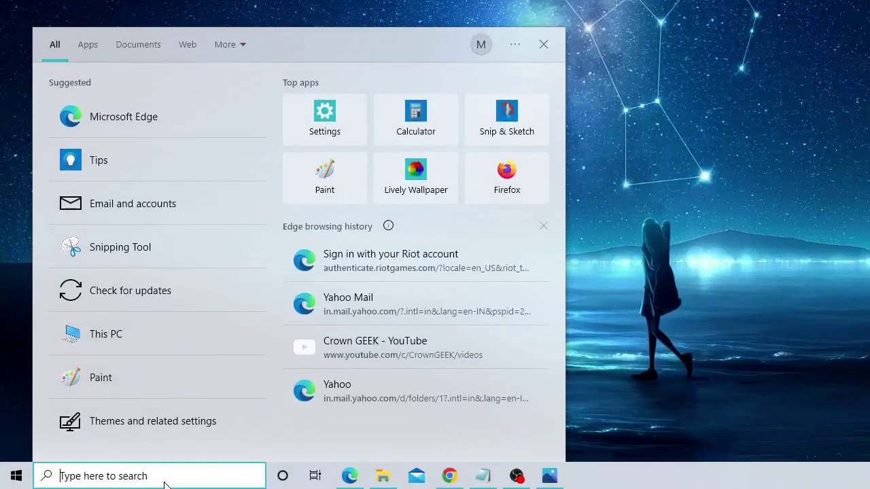
text(r)
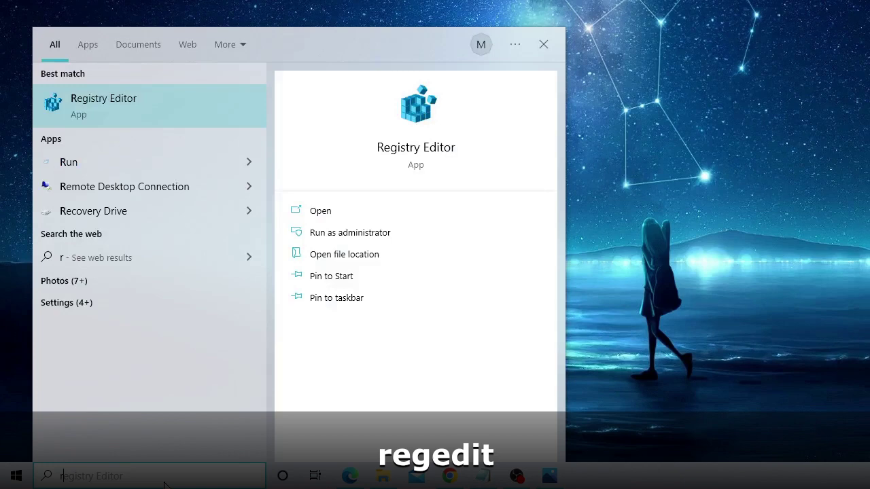
text(ege)
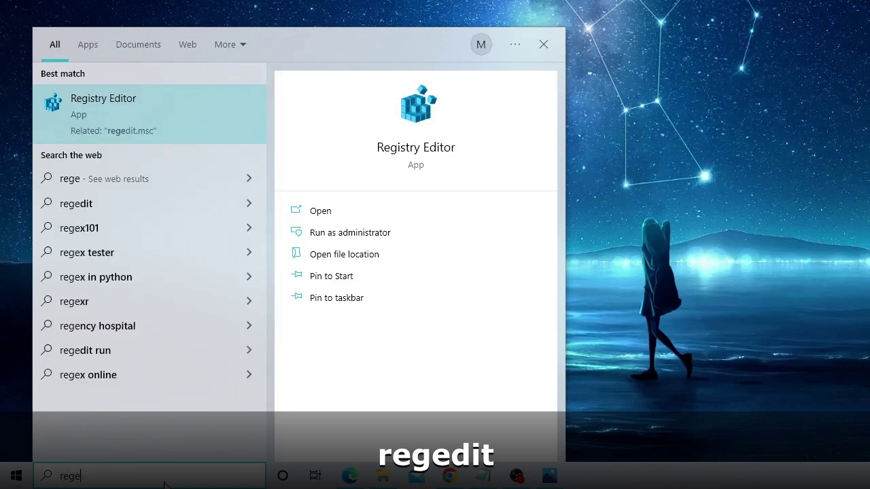
text(dit)
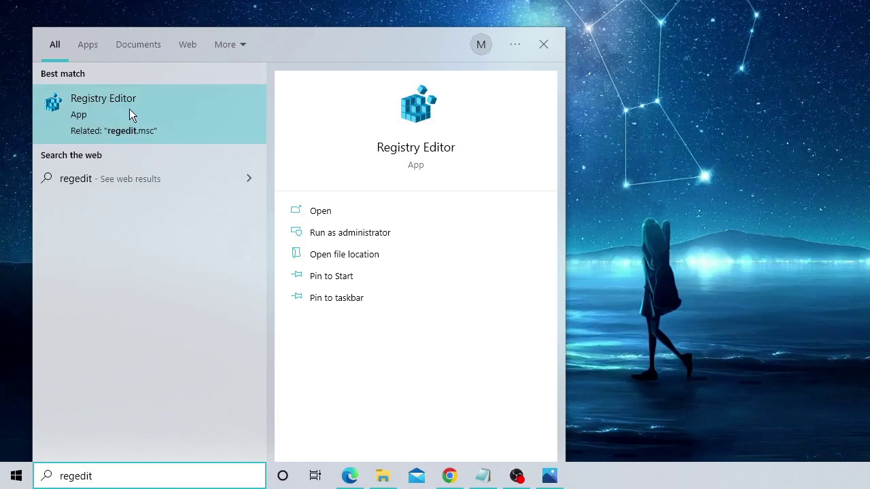
click(129, 109)
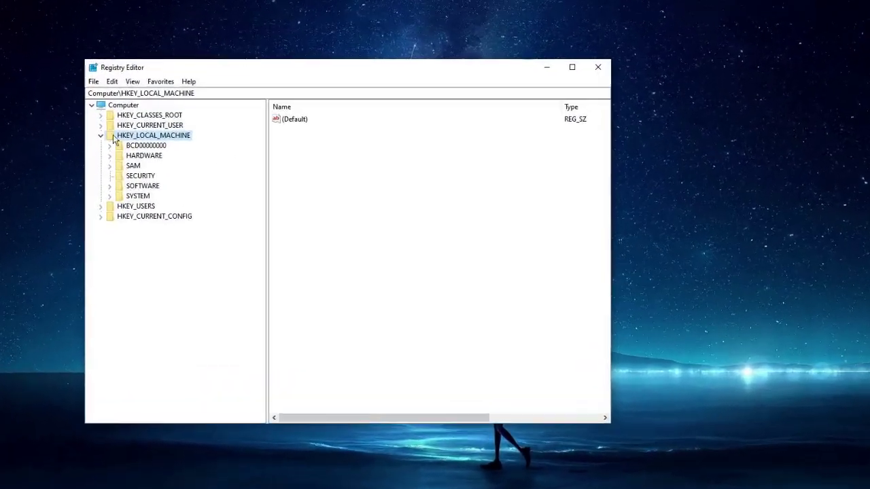
Navigate to the registry key HKEY_LOCAL_MACHINE\SOFTWARE\AMD and expand it.
click(127, 113)
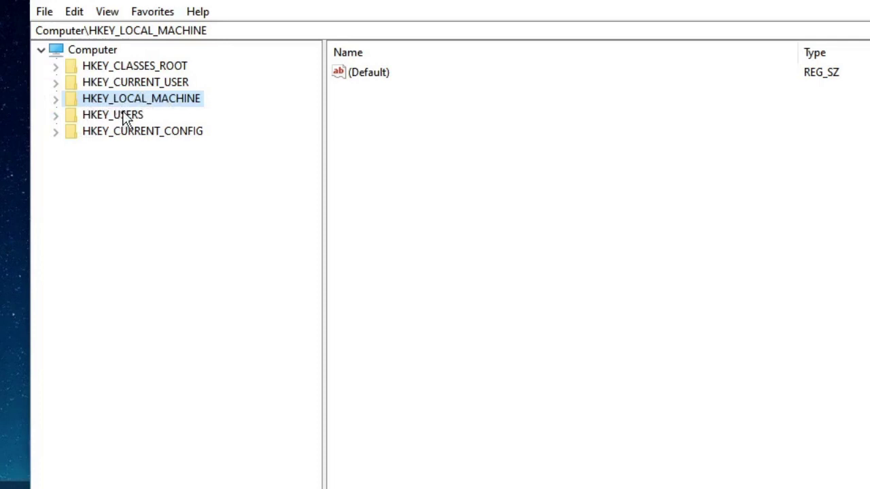
double_click(168, 100)
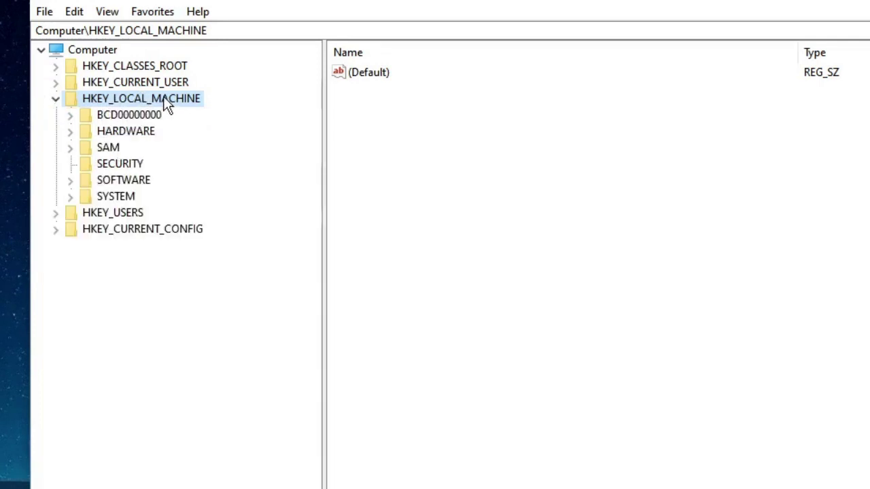
double_click(144, 182)
key(Down)
key(Down)
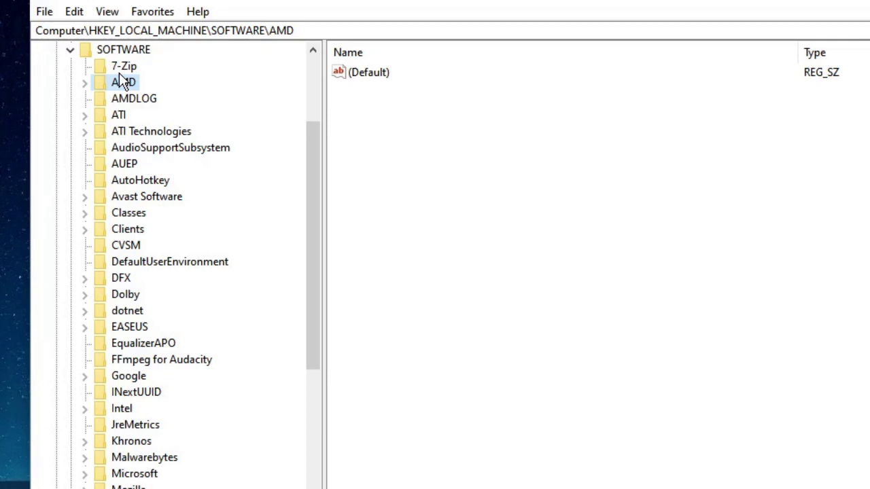
click(117, 102)
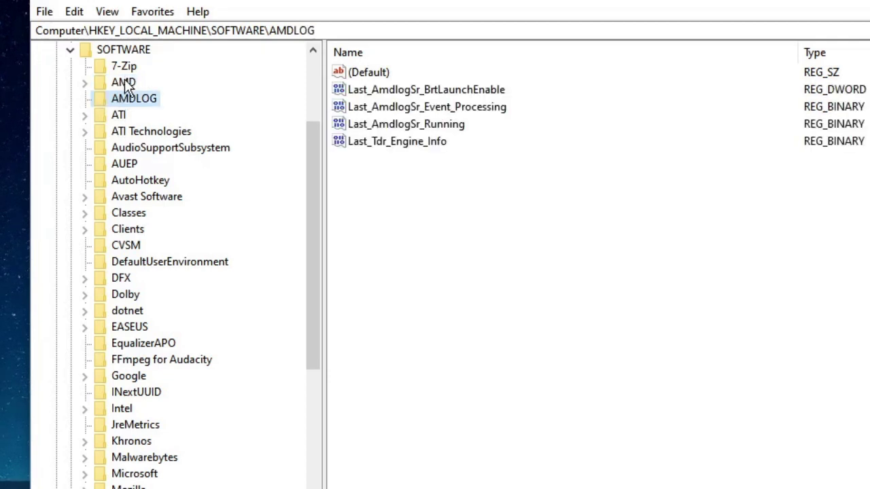
click(129, 84)
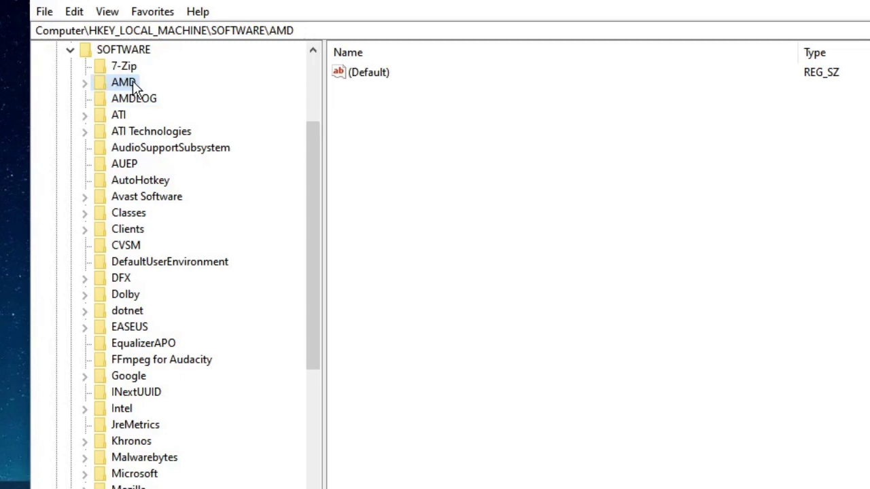
double_click(129, 82)
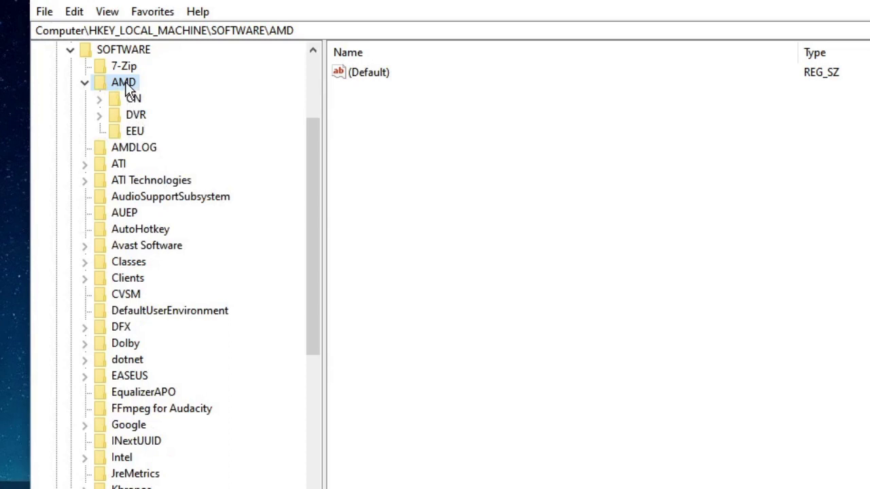
Create a new subkey named GMM under the AMD key.
right_click(129, 89)
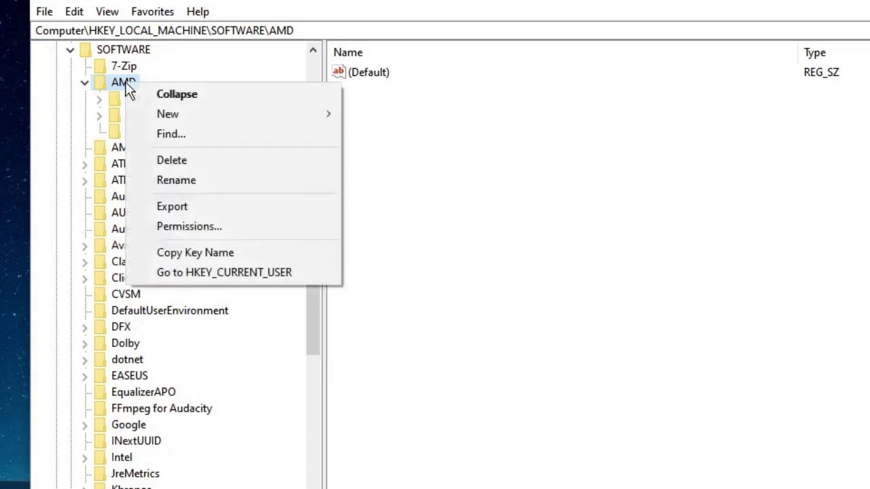
mouse_move(215, 117)
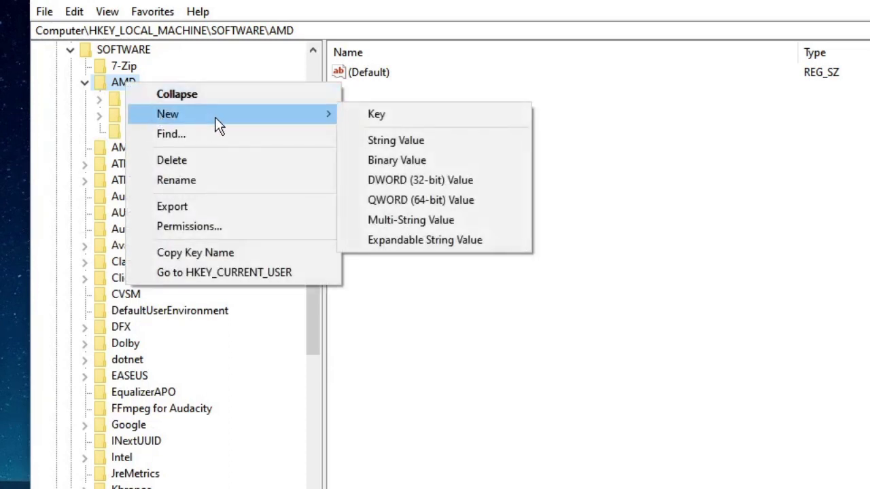
click(389, 117)
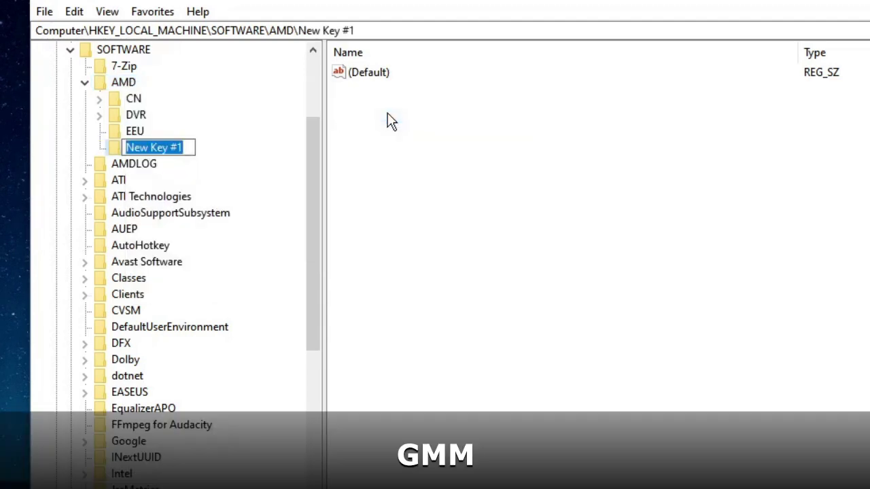
text(GMM)
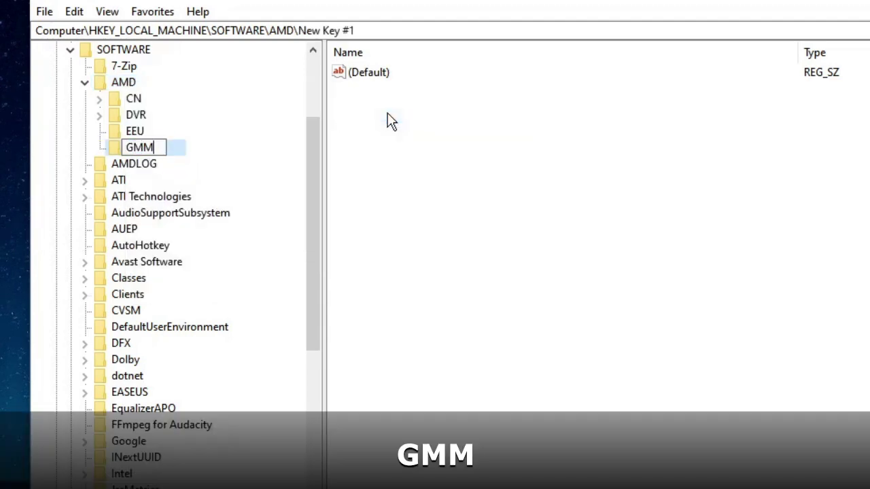
key(Return)
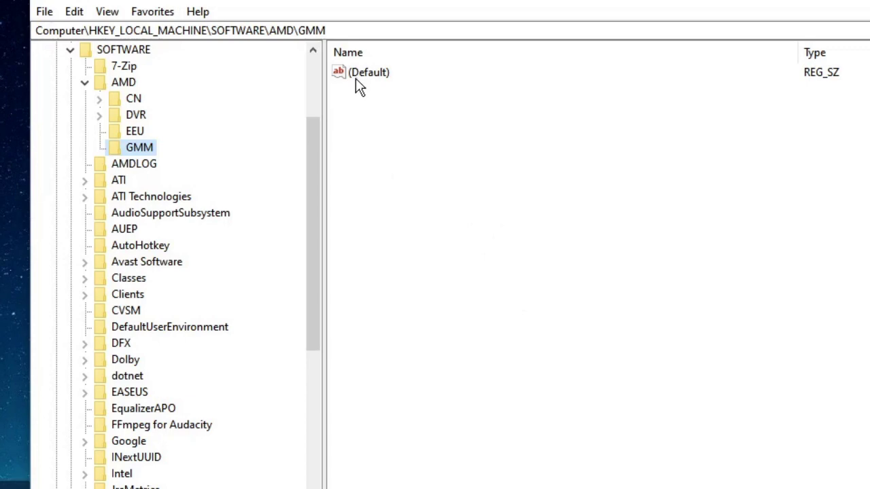
Add a DWORD (32-bit) value named DedicatedSegmentSize to the GMM key.
right_click(507, 215)
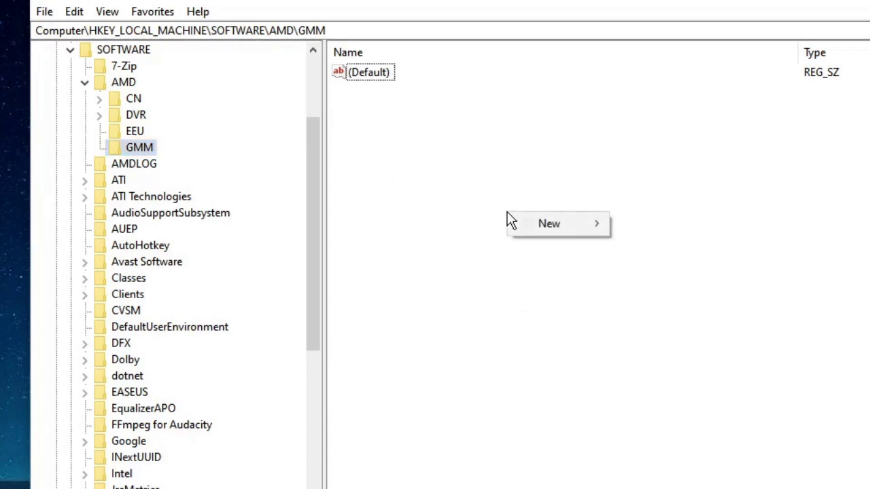
mouse_move(535, 223)
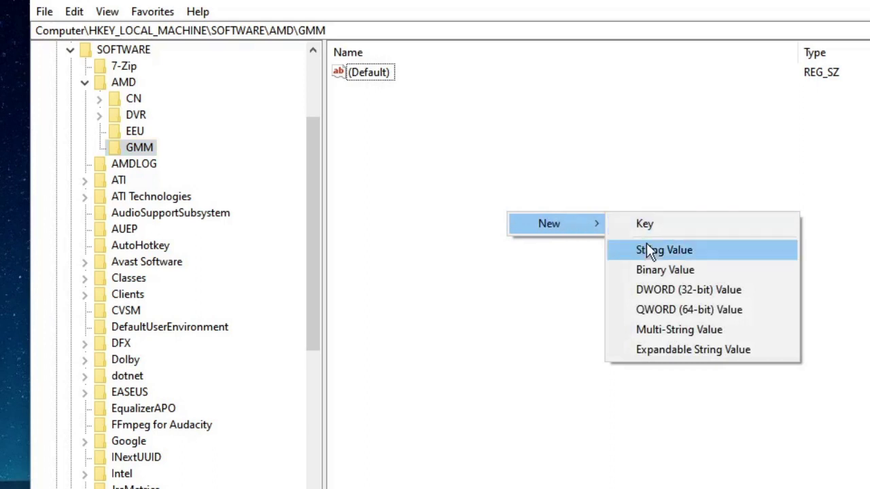
click(649, 290)
text(Dedicated)
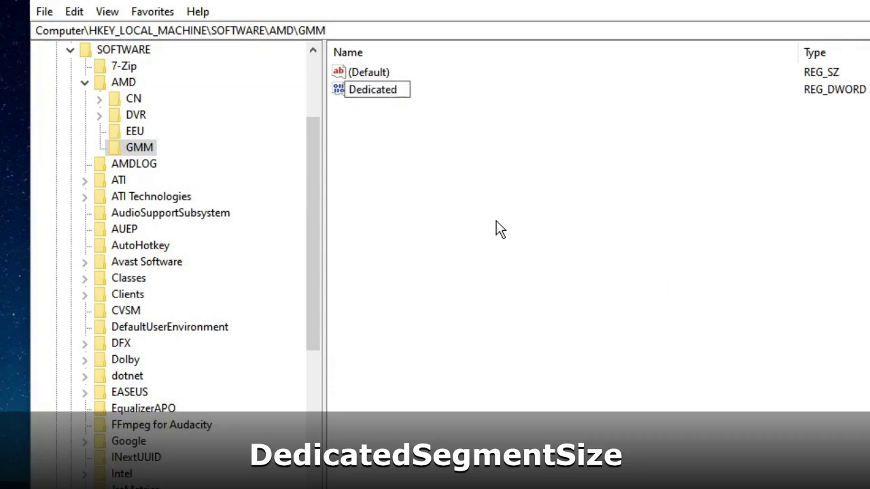
text(SegmentS)
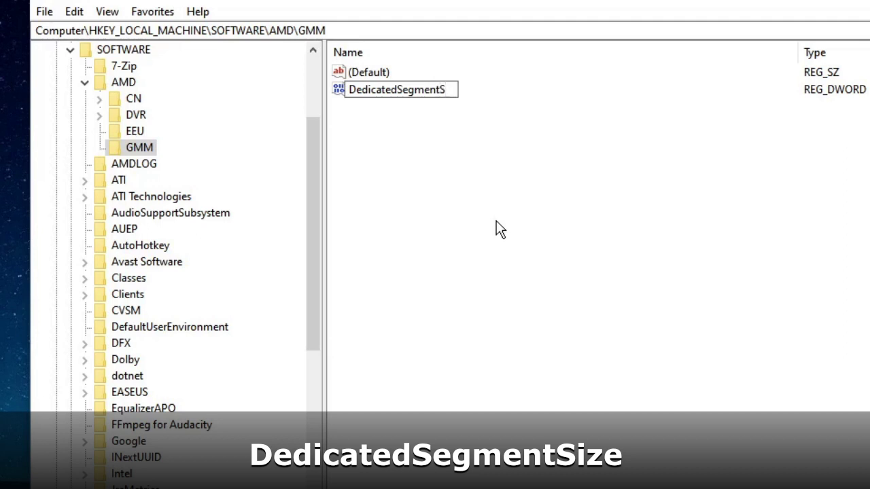
text(ize)
key(Return)
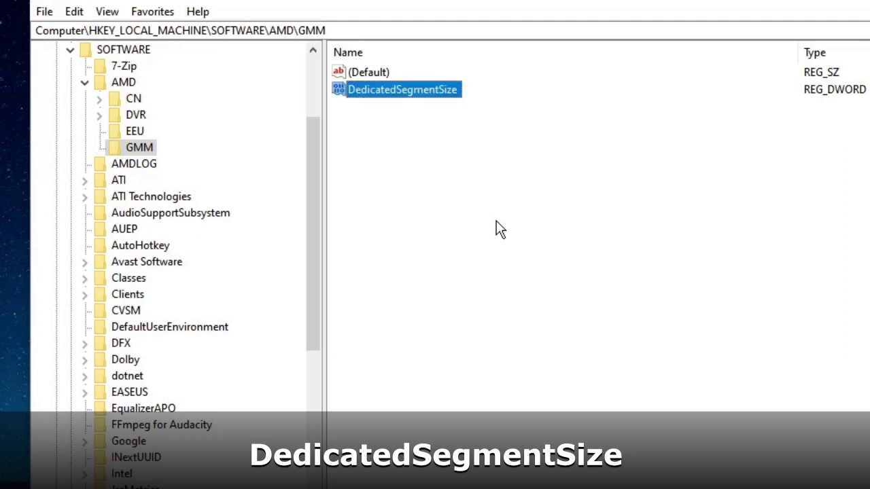
Open the DedicatedSegmentSize value for editing and select its value data.
click(420, 99)
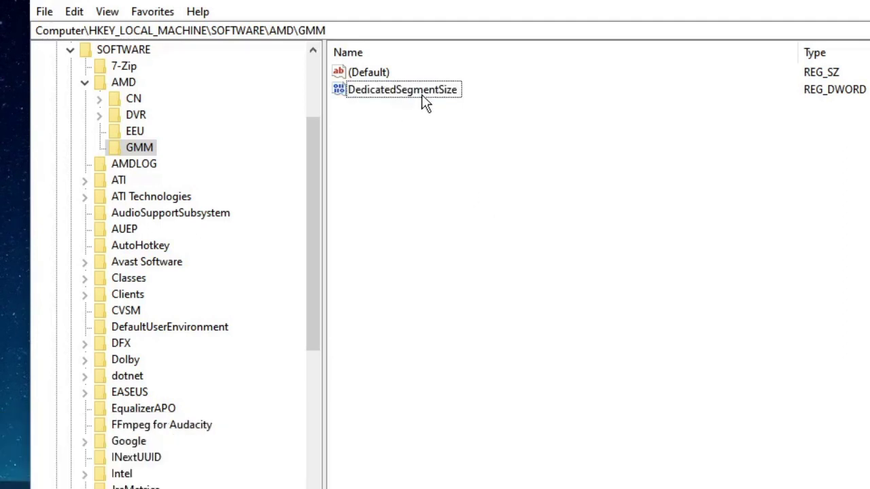
click(423, 96)
double_click(422, 101)
click(119, 159)
double_click(113, 159)
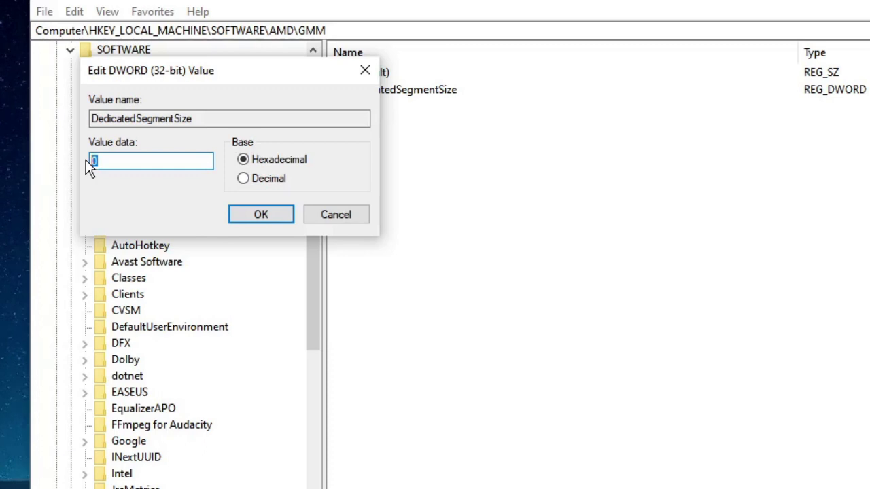
text(8)
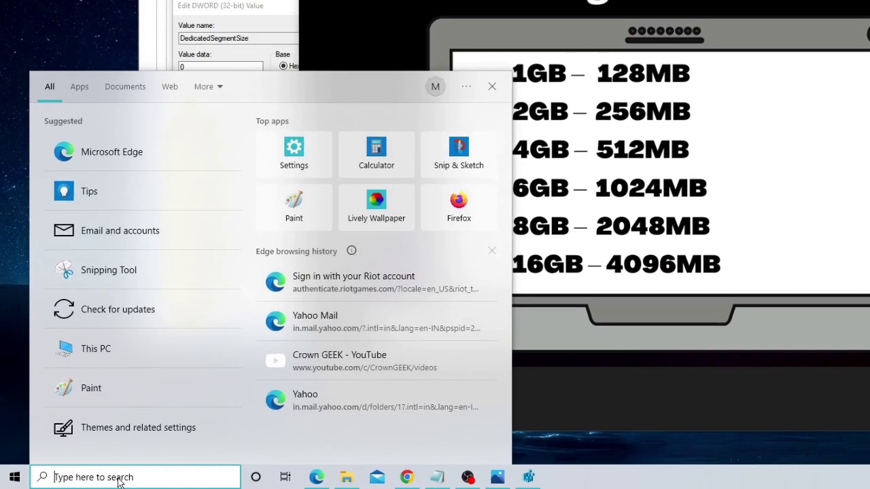
Open System Information from Windows search to check the installed physical memory.
text(syste)
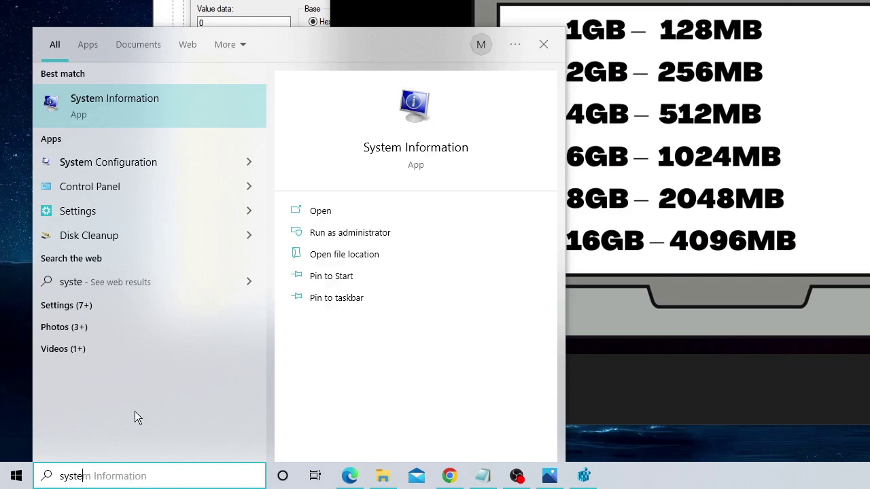
click(162, 118)
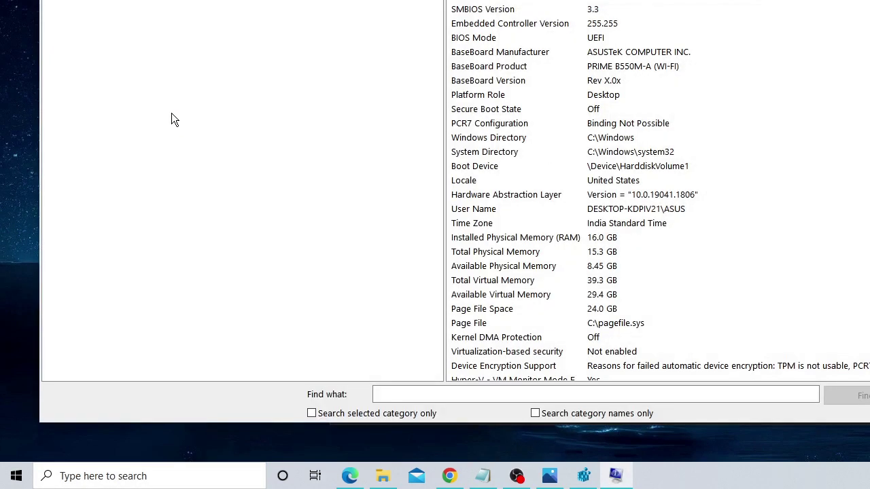
Check the installed physical memory entry in System Information and set the DedicatedSegmentSize value data to 4096 in Registry Editor.
click(469, 239)
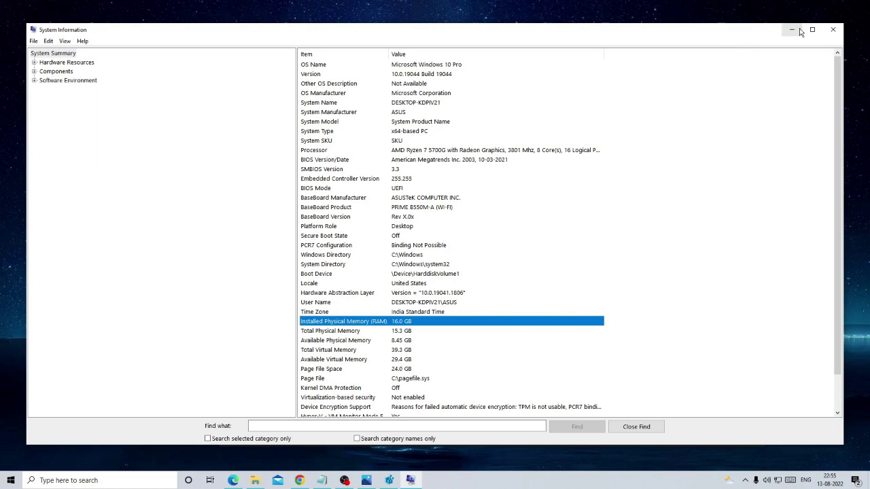
click(792, 32)
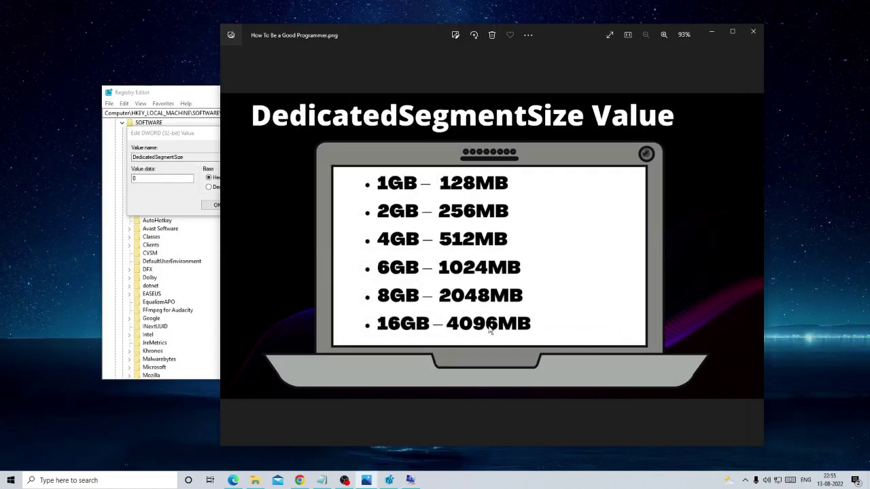
click(175, 183)
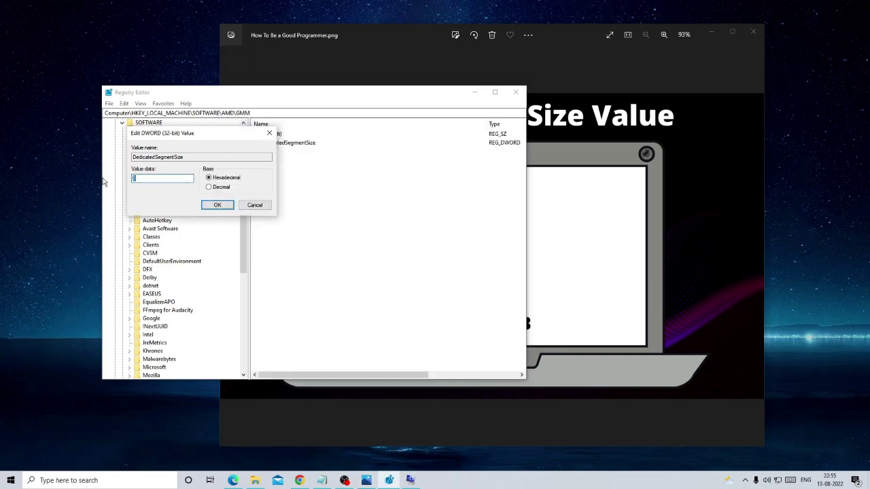
text(406)
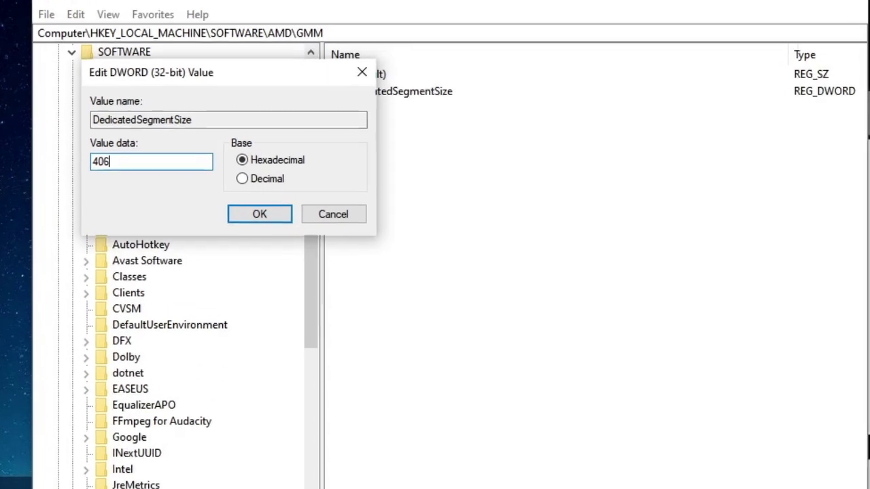
key(BackSpace)
text(96)
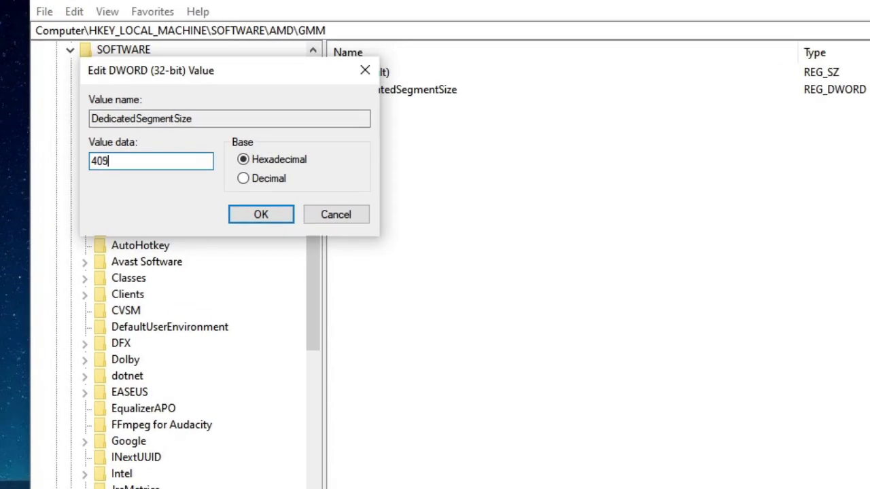
click(259, 216)
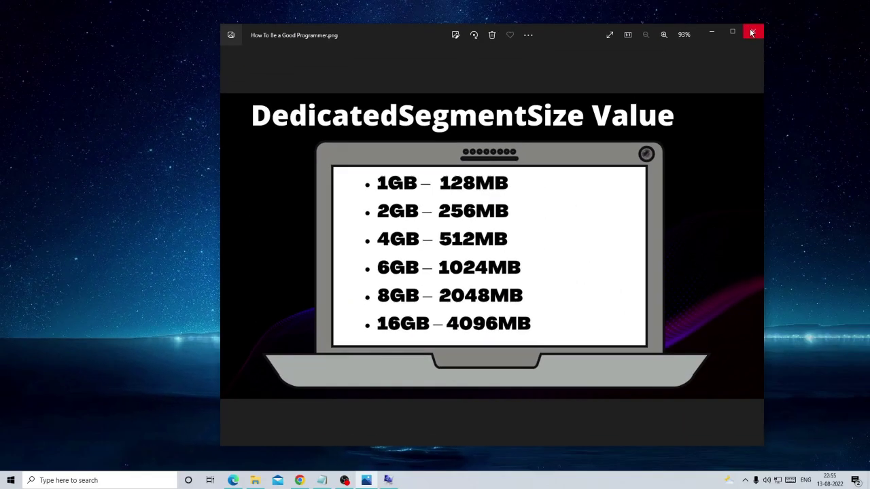
click(751, 32)
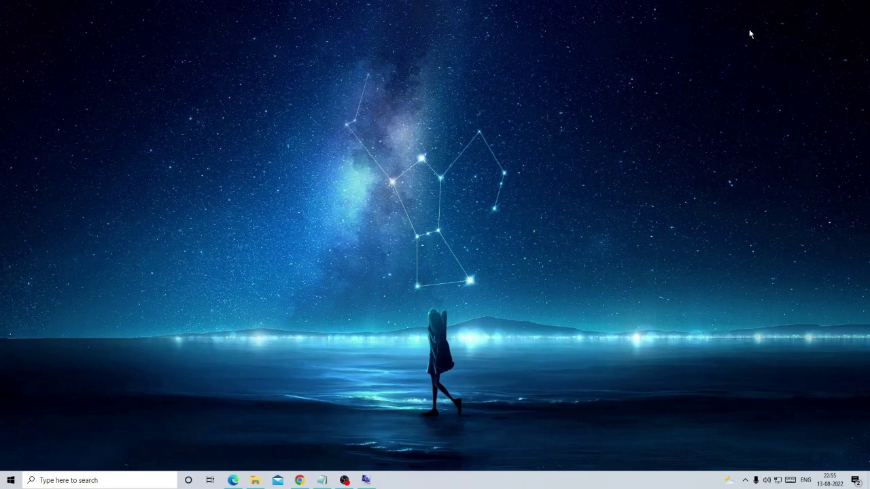
Open Device Manager and select the AMD Radeon(TM) Graphics device under Display adapters.
right_click(10, 480)
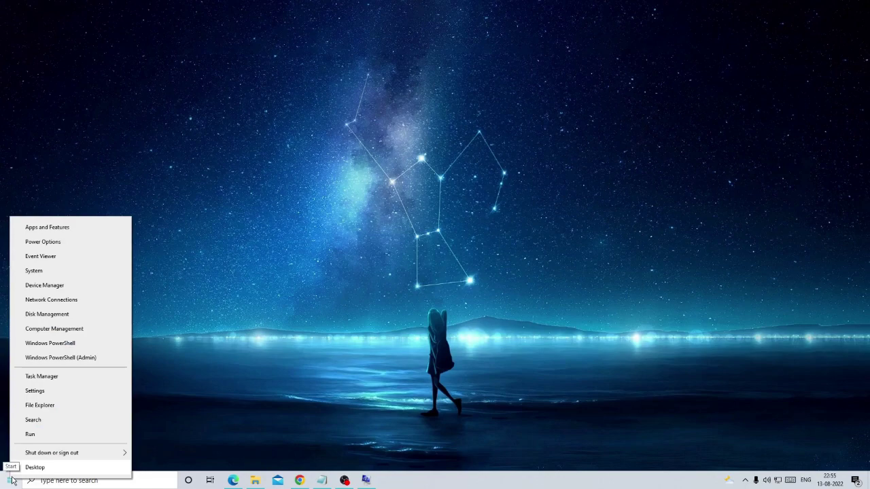
click(61, 286)
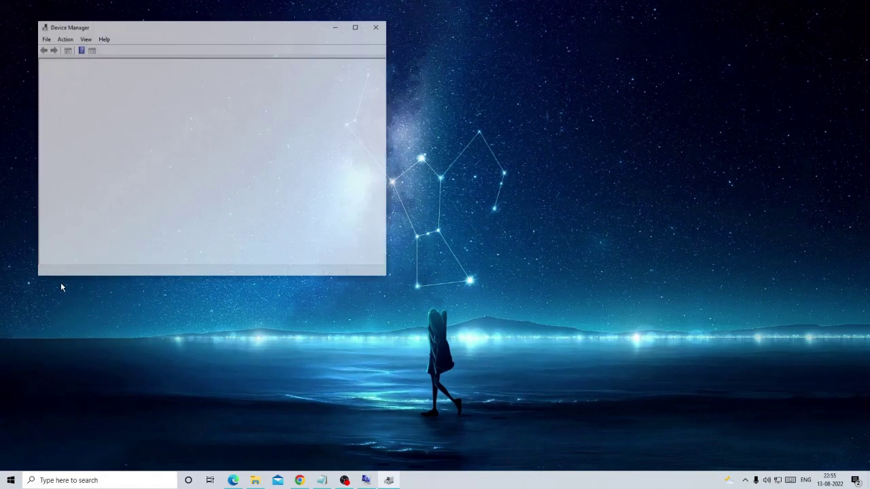
drag(215, 34, 469, 114)
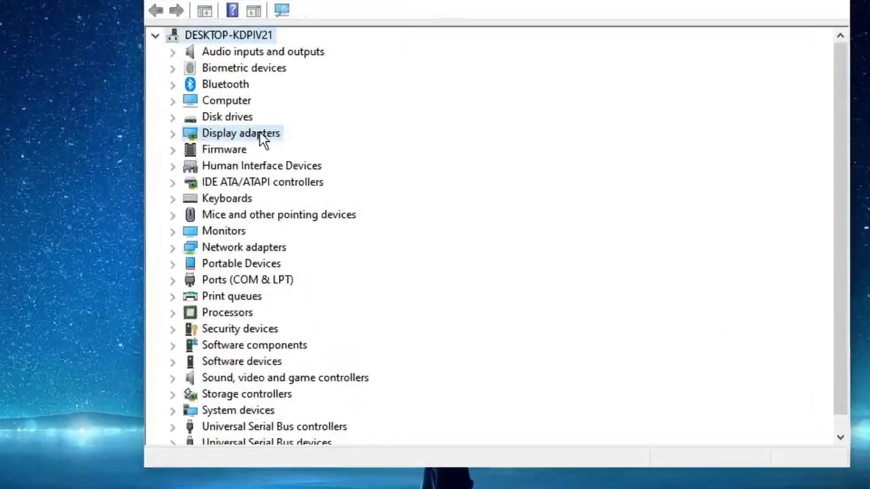
double_click(262, 135)
click(286, 154)
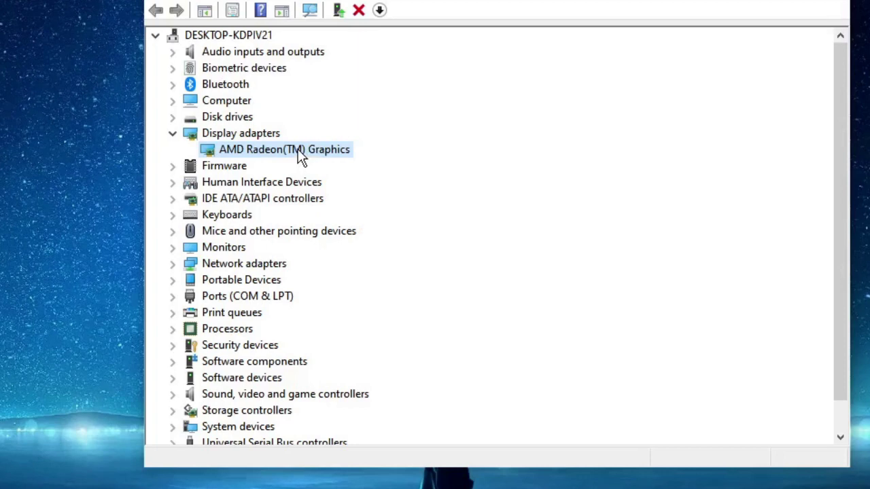
Run a driver update for AMD Radeon(TM) Graphics, searching automatically for drivers.
right_click(300, 153)
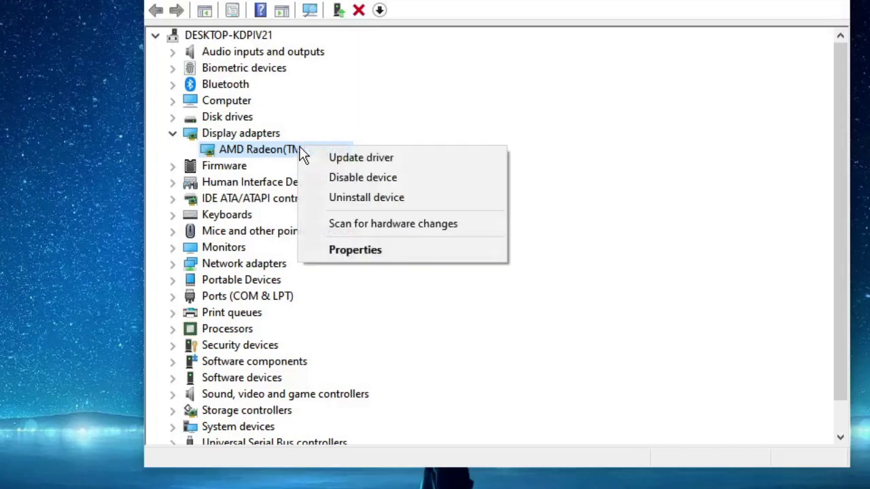
click(349, 159)
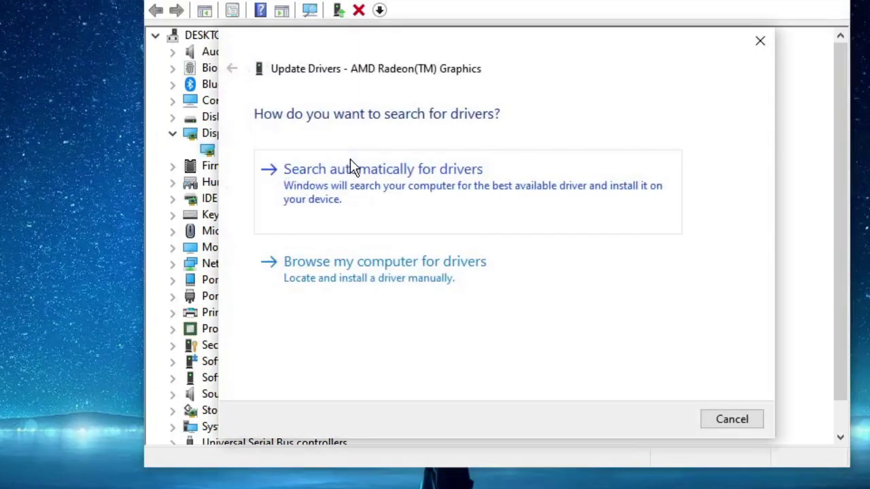
click(391, 182)
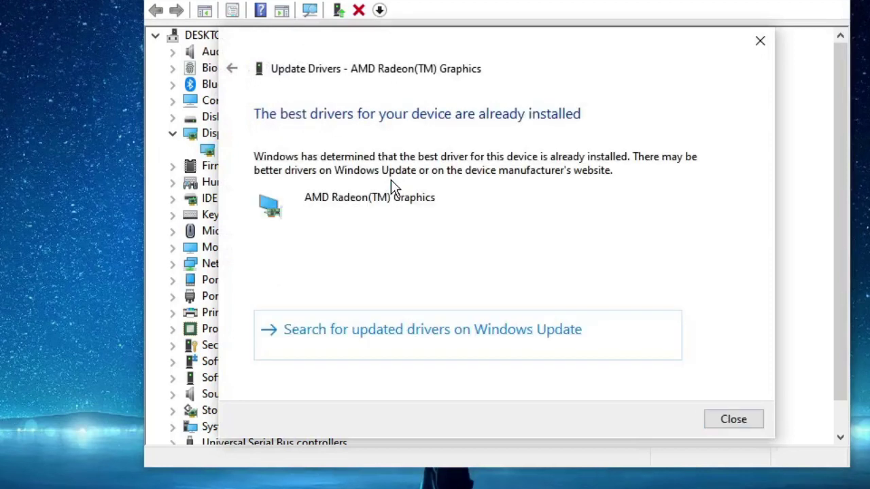